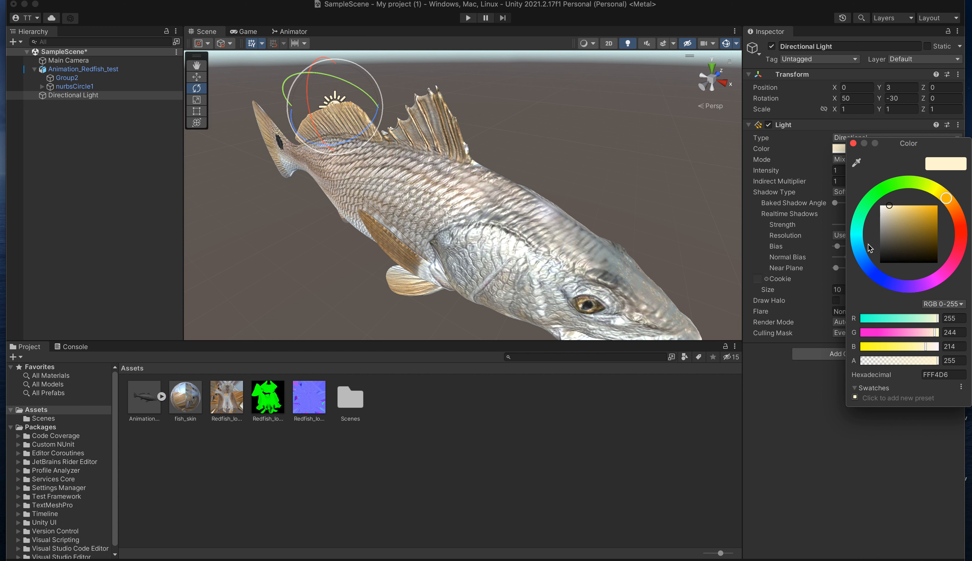
Step: Tint the directional light pale blue and set its intensity to 0.6
{"action": "mouse_move", "coordinate": [868, 244]}
{"action": "left_mouse_down"}
{"action": "mouse_move", "coordinate": [858, 252]}
{"action": "mouse_move", "coordinate": [857, 232]}
{"action": "mouse_move", "coordinate": [862, 256]}
{"action": "left_mouse_up"}
{"action": "left_click", "coordinate": [811, 151]}
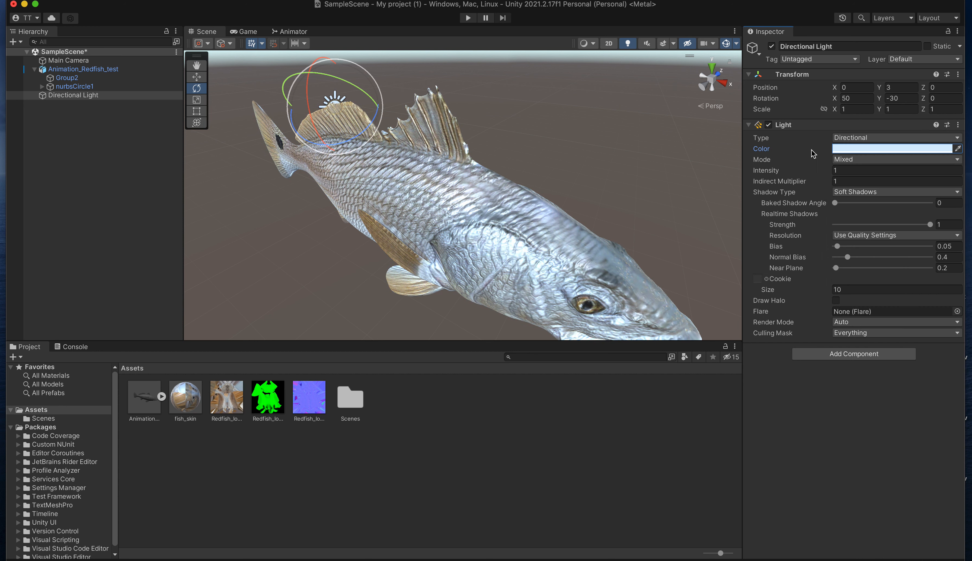
{"action": "left_click", "coordinate": [856, 170]}
{"action": "type", "text": "."}
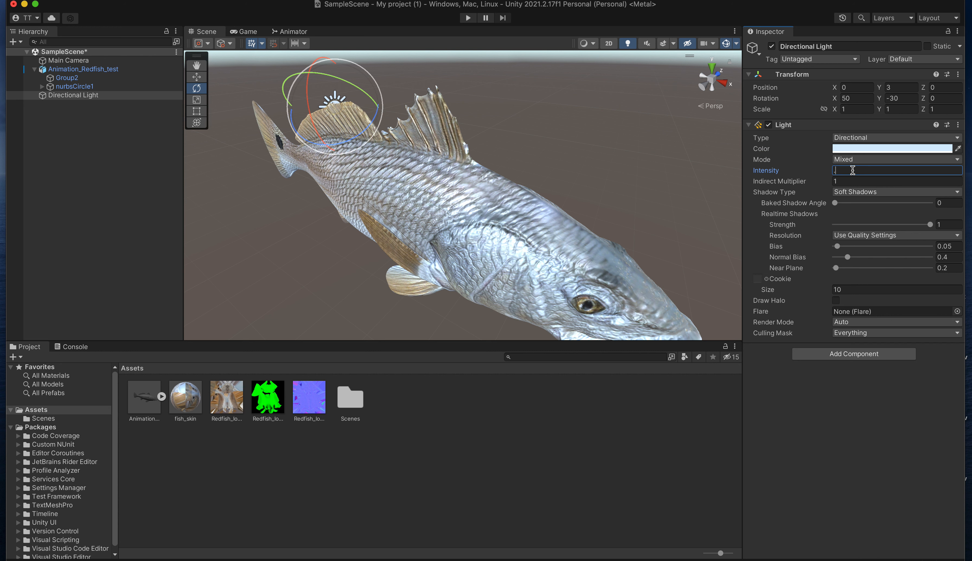
{"action": "type", "text": "25"}
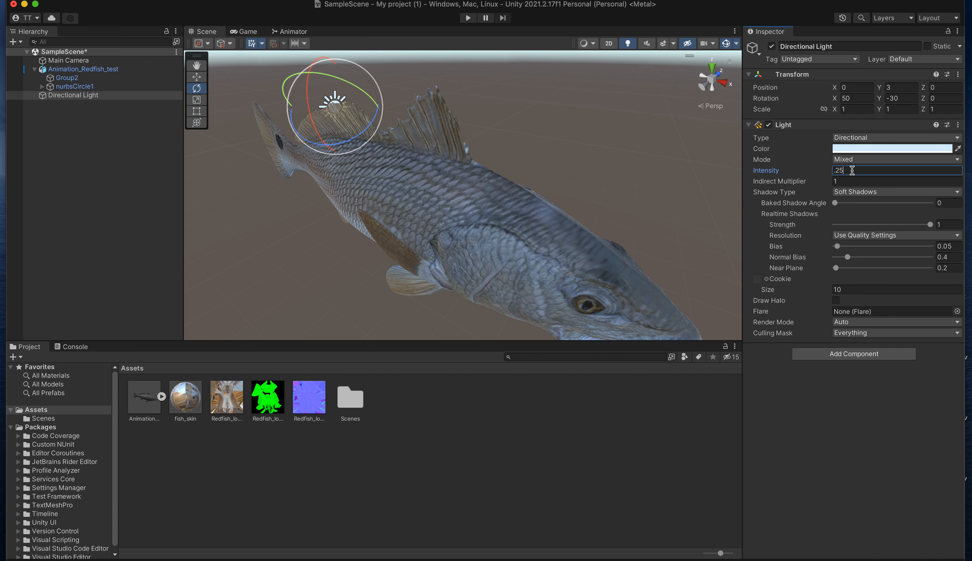
{"action": "double_click", "coordinate": [845, 168]}
{"action": "type", "text": "6"}
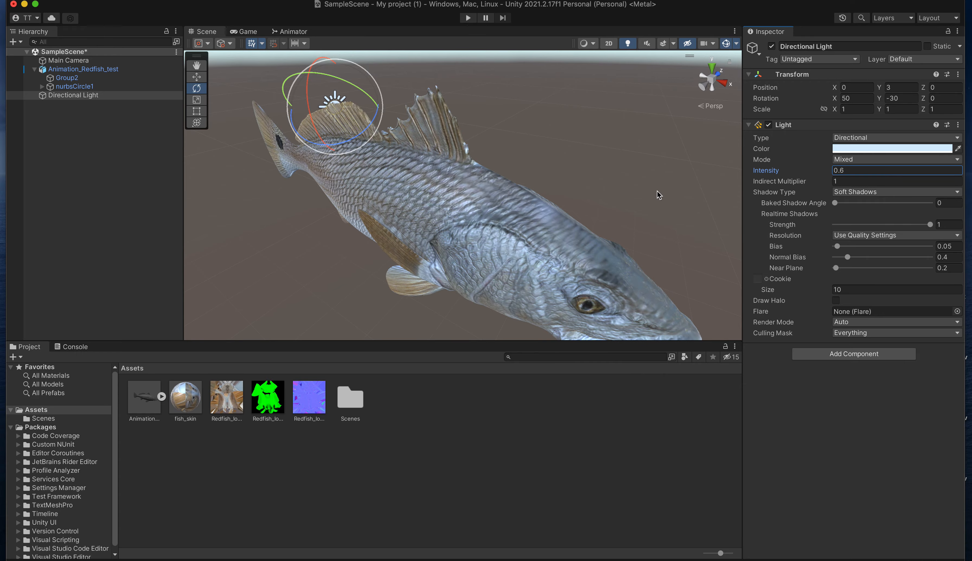
Step: Move the directional light above and in front of the fish, to about X -1.25, Y 4.85, Z -5.64
{"action": "mouse_move", "coordinate": [658, 194]}
{"action": "left_mouse_down", "text": "alt"}
{"action": "mouse_move", "coordinate": [691, 128]}
{"action": "mouse_move", "coordinate": [187, 154]}
{"action": "mouse_move", "coordinate": [666, 150]}
{"action": "mouse_move", "coordinate": [651, 183]}
{"action": "left_mouse_up", "text": "alt"}
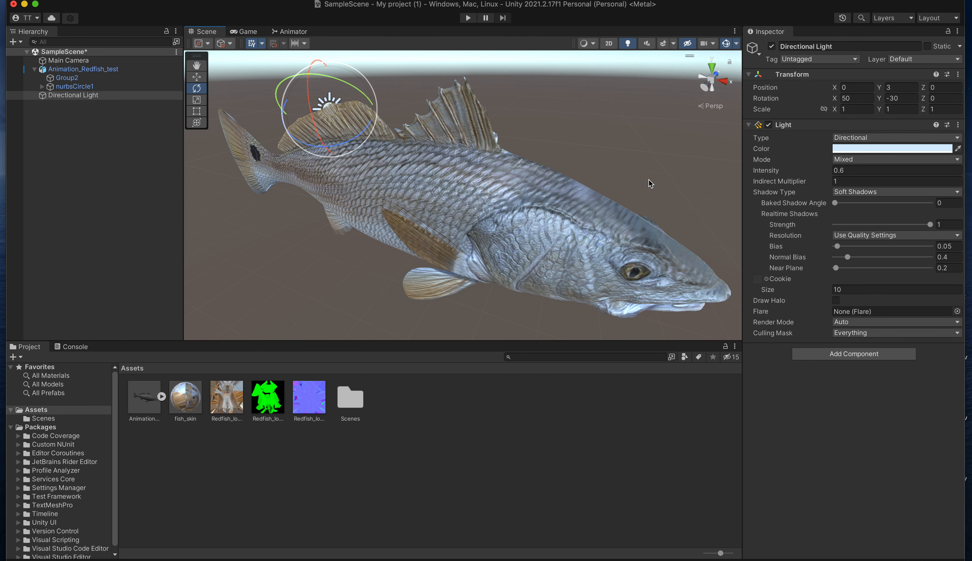
{"action": "key", "text": "w"}
{"action": "left_click_drag", "start_coordinate": [339, 130], "coordinate": [369, 180]}
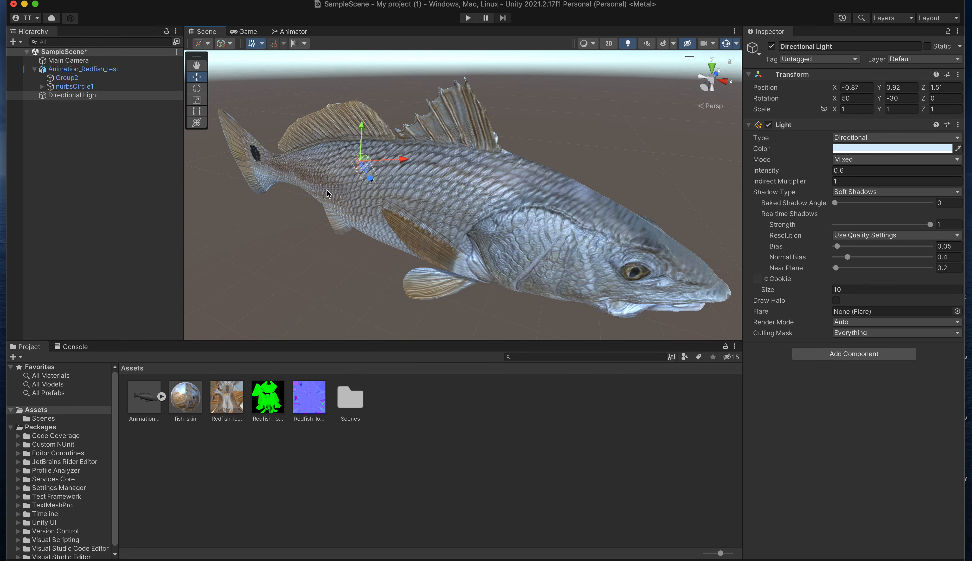
{"action": "scroll", "coordinate": [436, 153], "scroll_direction": "down", "scroll_amount": 10}
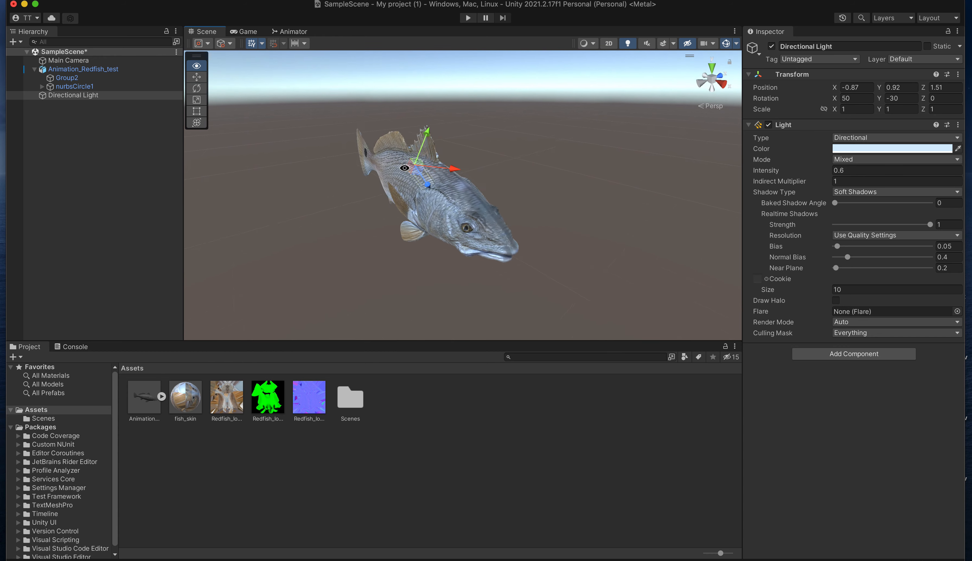
{"action": "left_click_drag", "start_coordinate": [422, 162], "coordinate": [569, 142]}
{"action": "scroll", "coordinate": [459, 154], "scroll_direction": "down", "scroll_amount": 5}
{"action": "left_click_drag", "start_coordinate": [459, 188], "coordinate": [462, 177], "text": "alt"}
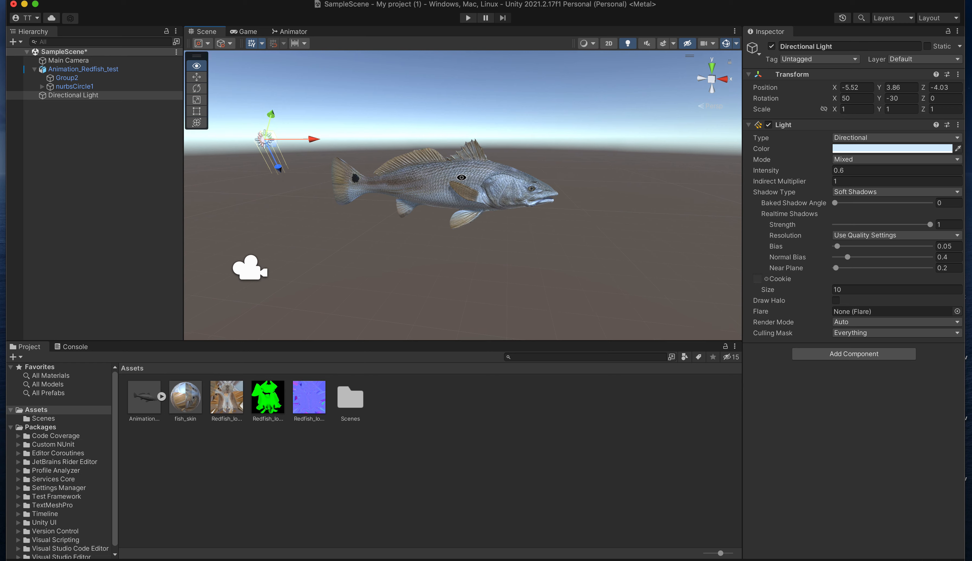
{"action": "left_click_drag", "start_coordinate": [271, 141], "coordinate": [333, 130]}
{"action": "left_click_drag", "start_coordinate": [463, 170], "coordinate": [465, 218], "text": "alt"}
{"action": "left_click_drag", "start_coordinate": [334, 110], "coordinate": [274, 93]}
{"action": "left_click_drag", "start_coordinate": [390, 174], "coordinate": [491, 187], "text": "alt"}
Step: Try hard shadows on the directional light, then restore soft shadows
{"action": "scroll", "coordinate": [467, 193], "scroll_direction": "up", "scroll_amount": 5}
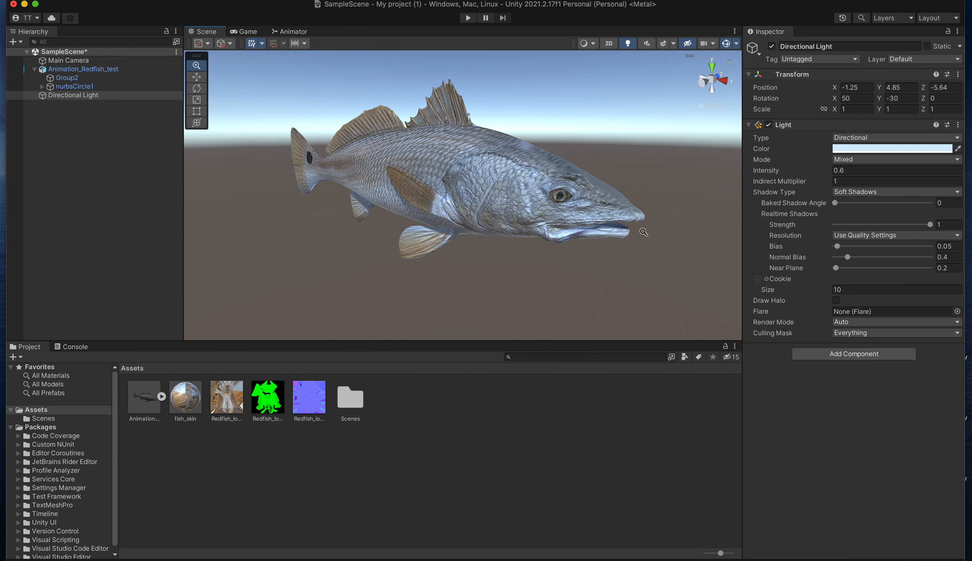
{"action": "left_click", "coordinate": [862, 193]}
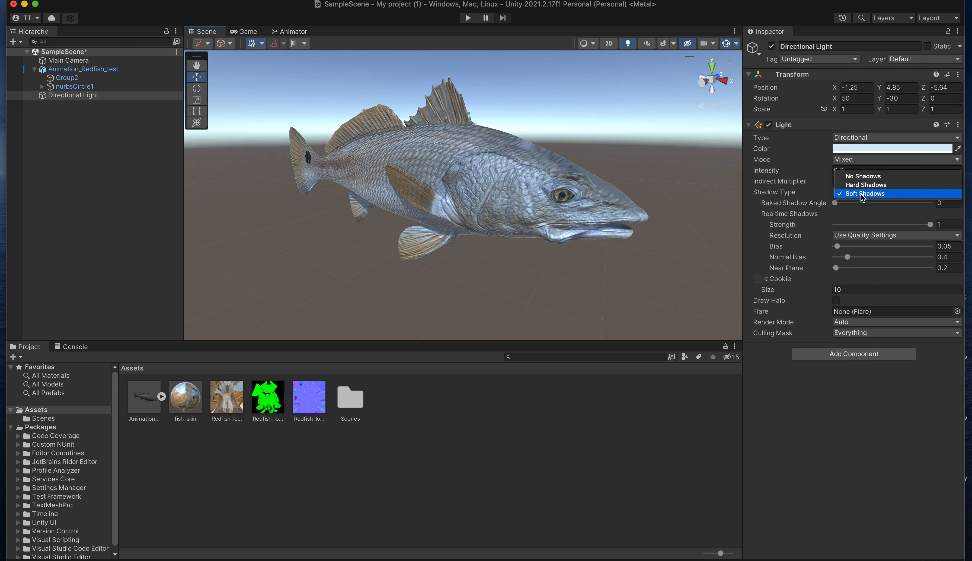
{"action": "left_click", "coordinate": [865, 185]}
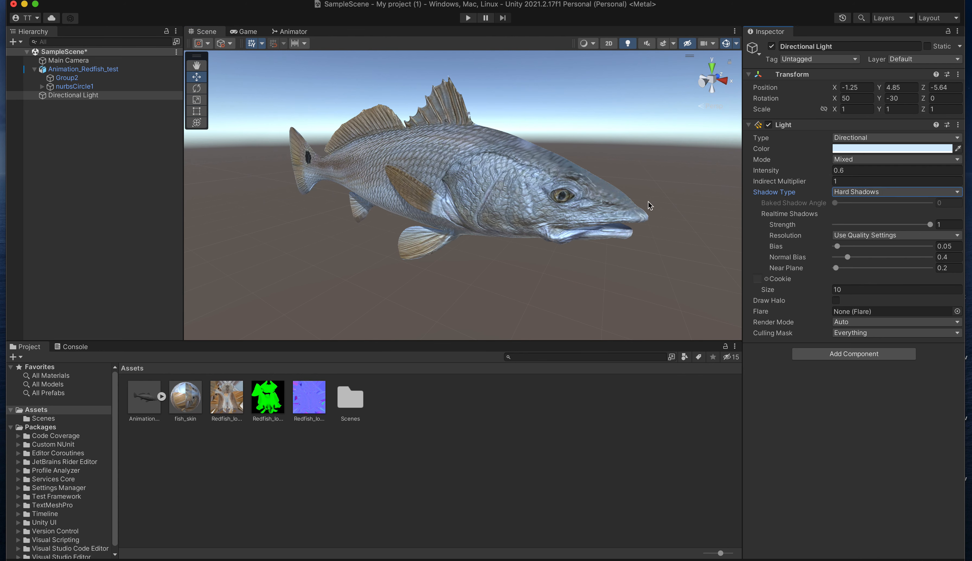
{"action": "left_click_drag", "start_coordinate": [578, 201], "coordinate": [697, 194], "text": "alt"}
{"action": "left_click", "coordinate": [837, 192]}
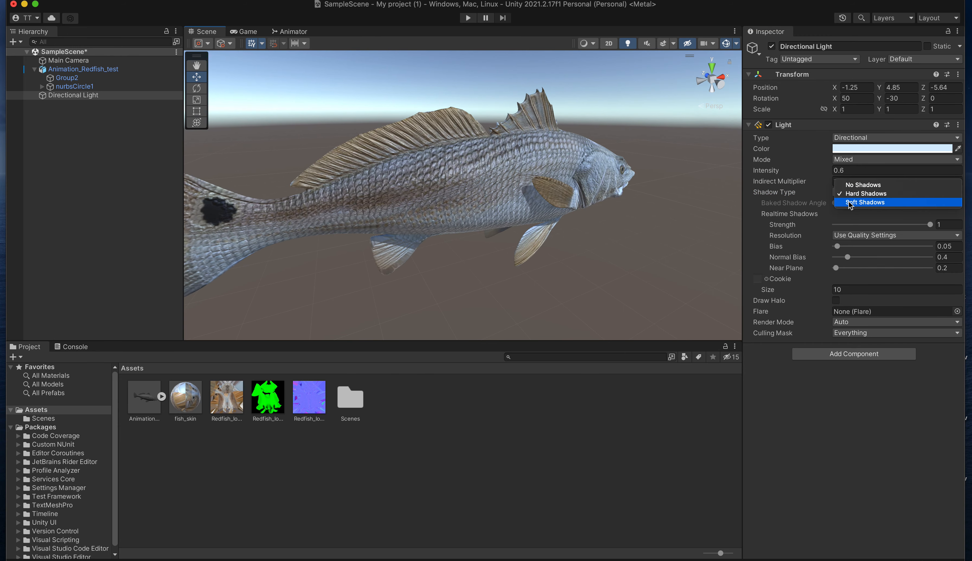
{"action": "key", "text": "Return"}
{"action": "left_click_drag", "start_coordinate": [641, 196], "coordinate": [436, 202], "text": "alt"}
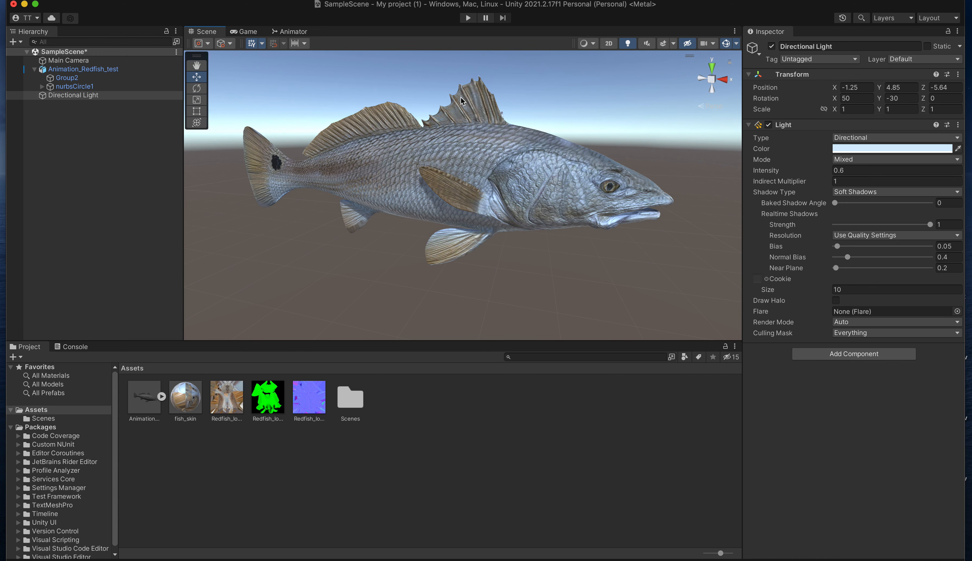
Step: Run the scene briefly in play mode, and preview the Take 001 clip inside the redfish model asset in an enlarged preview
{"action": "left_click", "coordinate": [468, 18]}
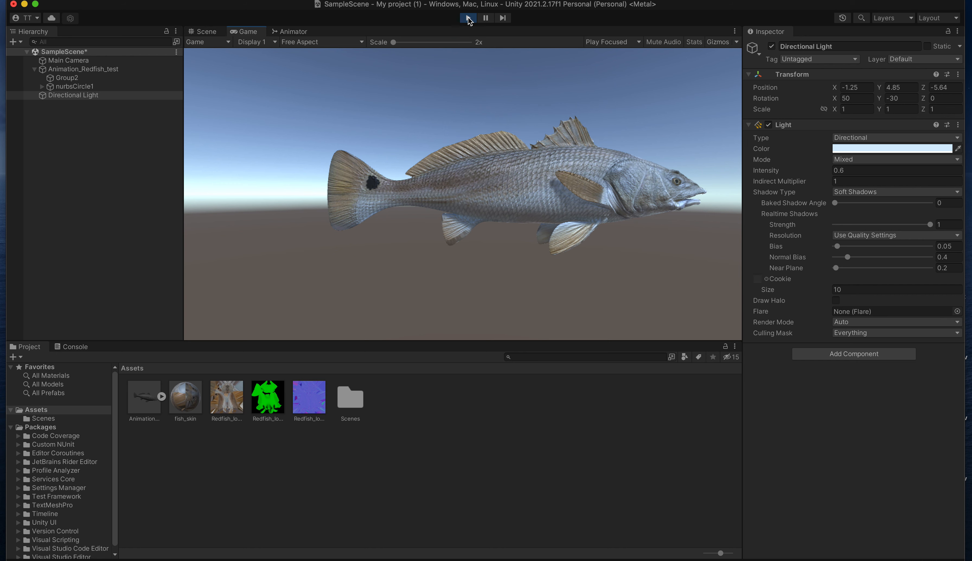
{"action": "left_click", "coordinate": [468, 18]}
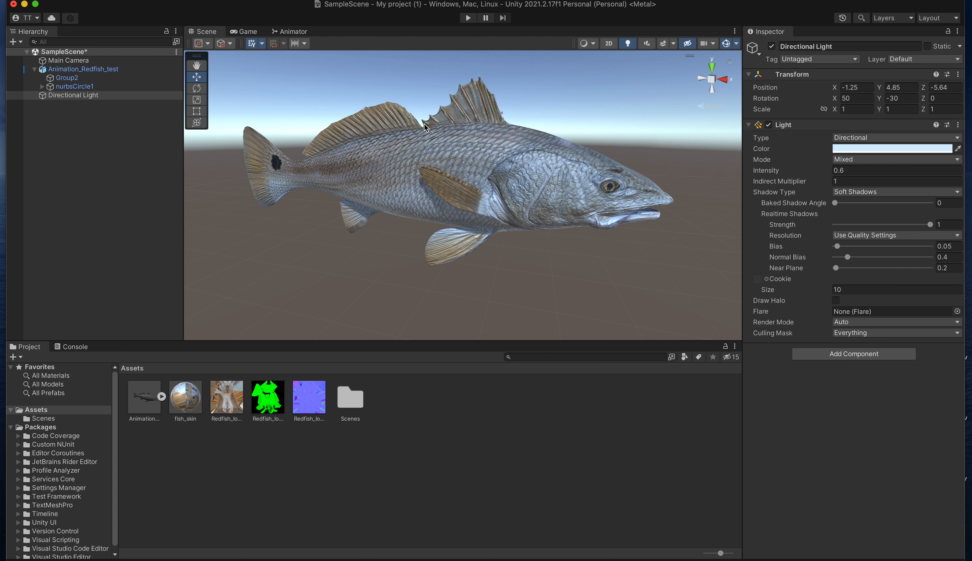
{"action": "left_click", "coordinate": [162, 396]}
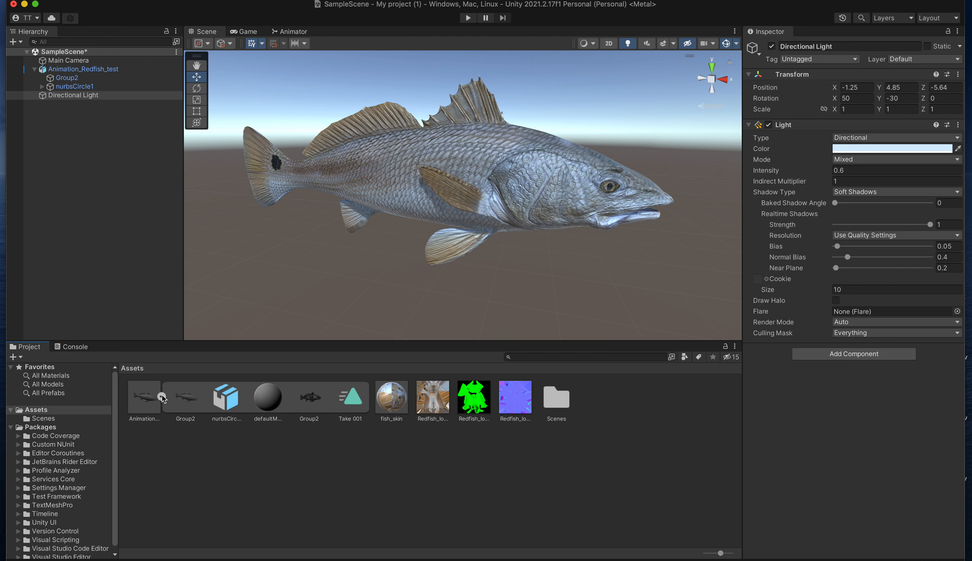
{"action": "left_click", "coordinate": [317, 399]}
{"action": "left_click", "coordinate": [361, 399]}
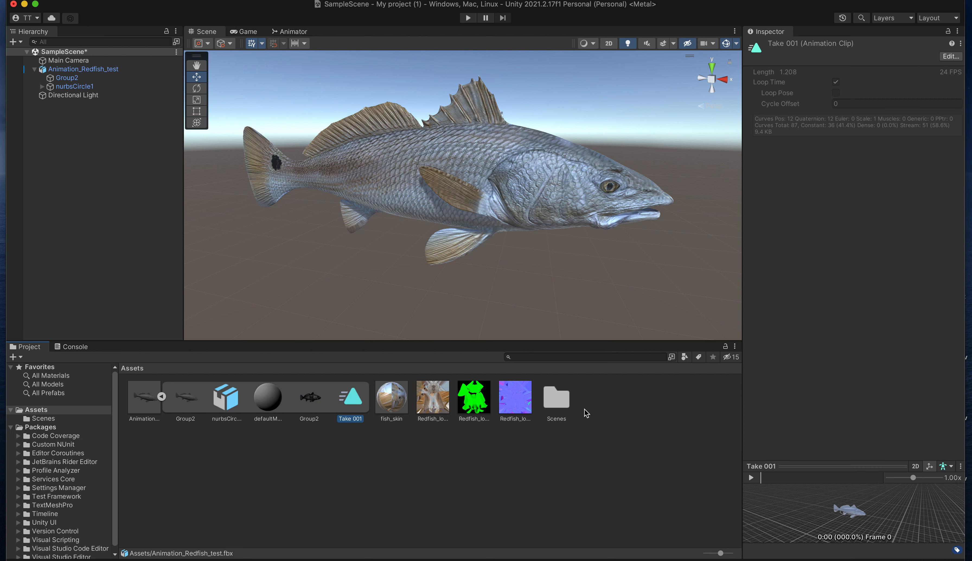
{"action": "left_click", "coordinate": [751, 478]}
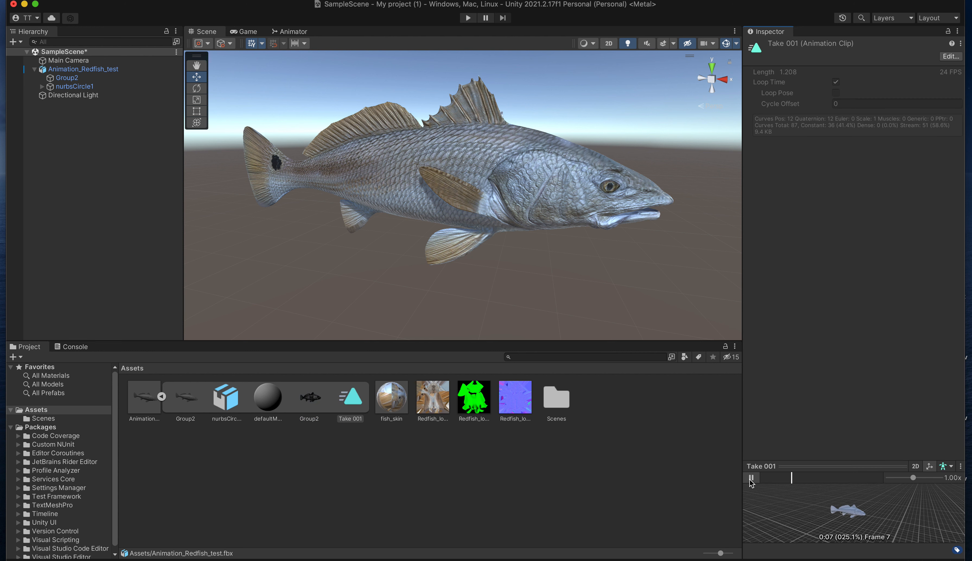
{"action": "left_click_drag", "start_coordinate": [816, 465], "coordinate": [813, 423]}
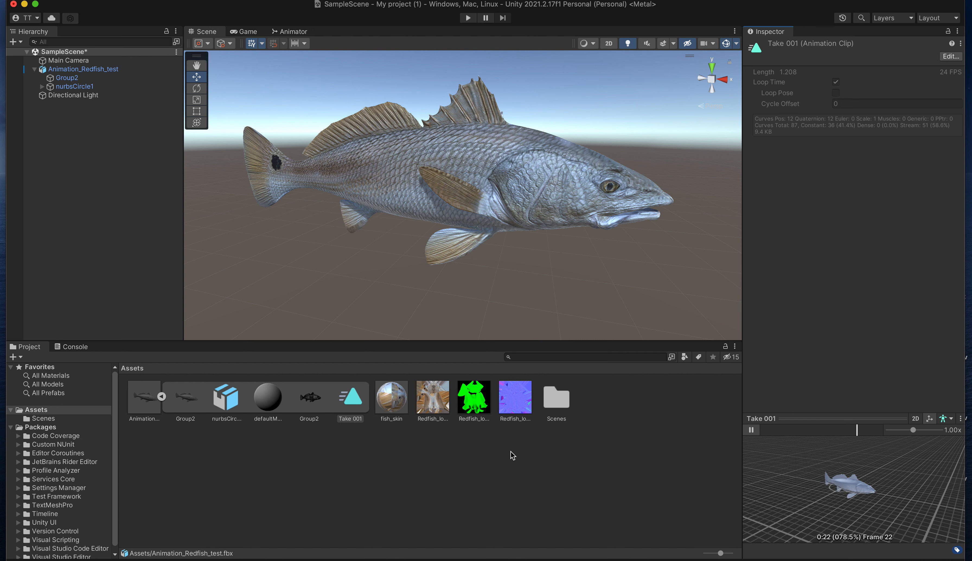
{"action": "left_click", "coordinate": [750, 431]}
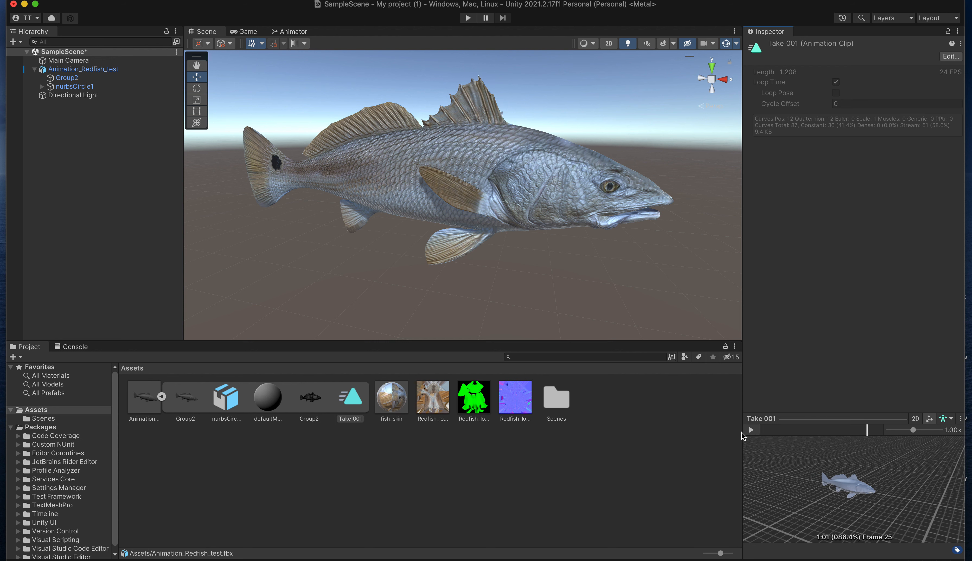
Step: Add an Animator component to the Animation_Redfish_test root object
{"action": "left_click", "coordinate": [558, 162]}
{"action": "left_click", "coordinate": [549, 134]}
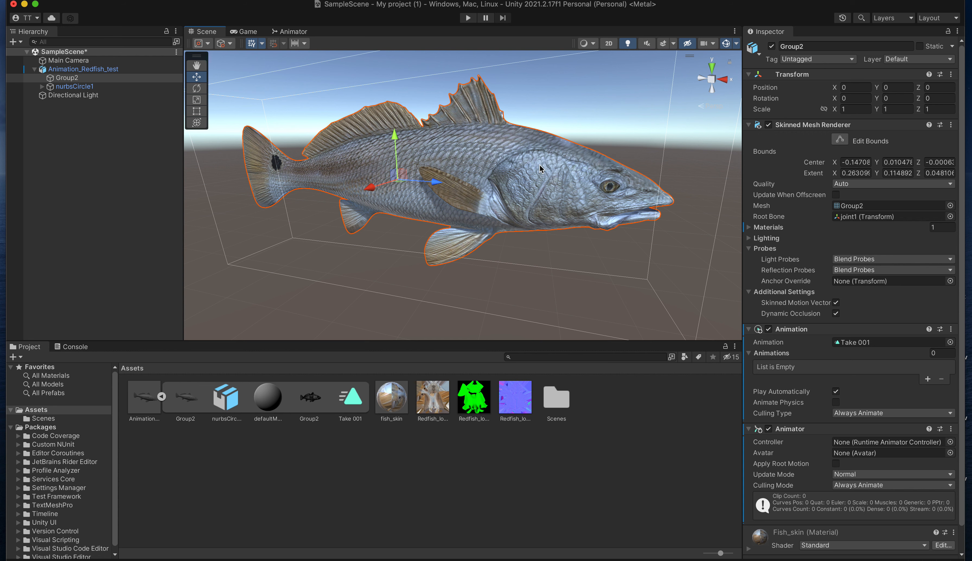
{"action": "right_click_drag", "start_coordinate": [607, 231], "coordinate": [548, 217], "text": "alt"}
{"action": "left_click_drag", "start_coordinate": [548, 217], "coordinate": [519, 234], "text": "alt"}
{"action": "left_click", "coordinate": [614, 218]}
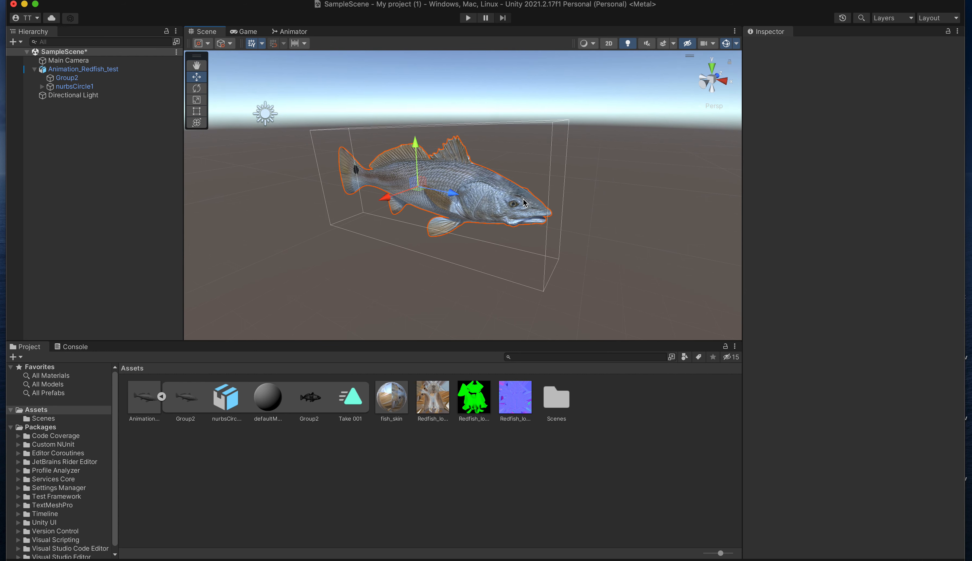
{"action": "left_click", "coordinate": [494, 182]}
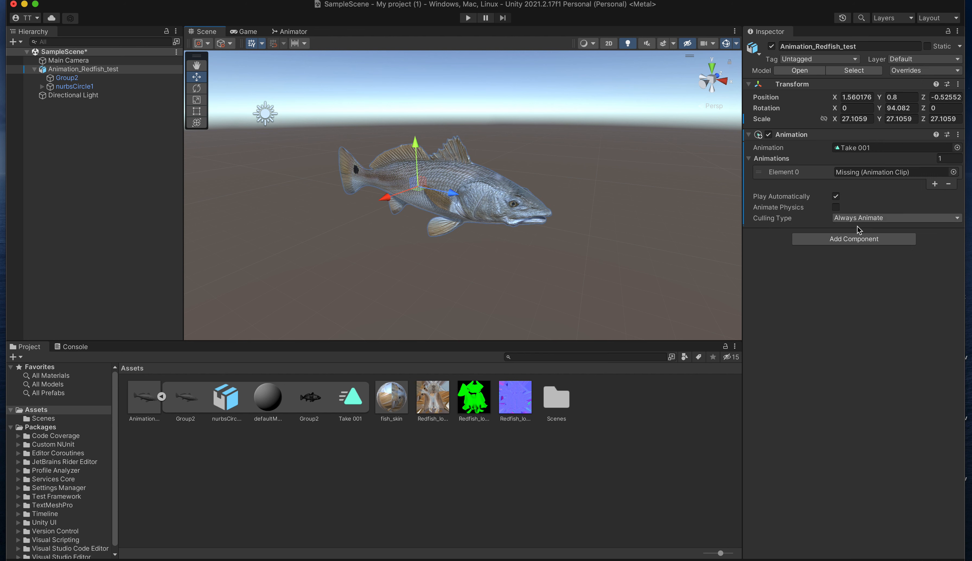
{"action": "left_click", "coordinate": [850, 240]}
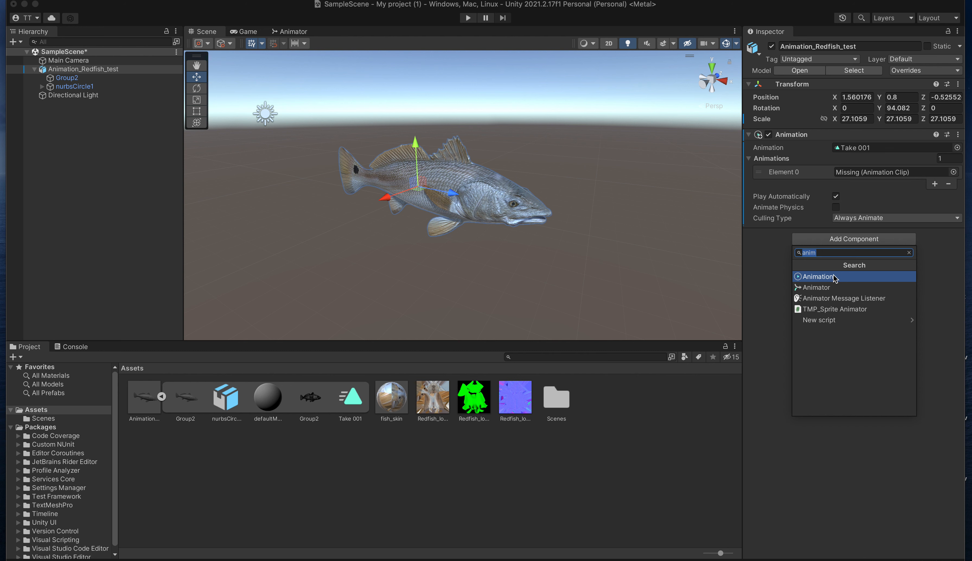
{"action": "left_click", "coordinate": [823, 289]}
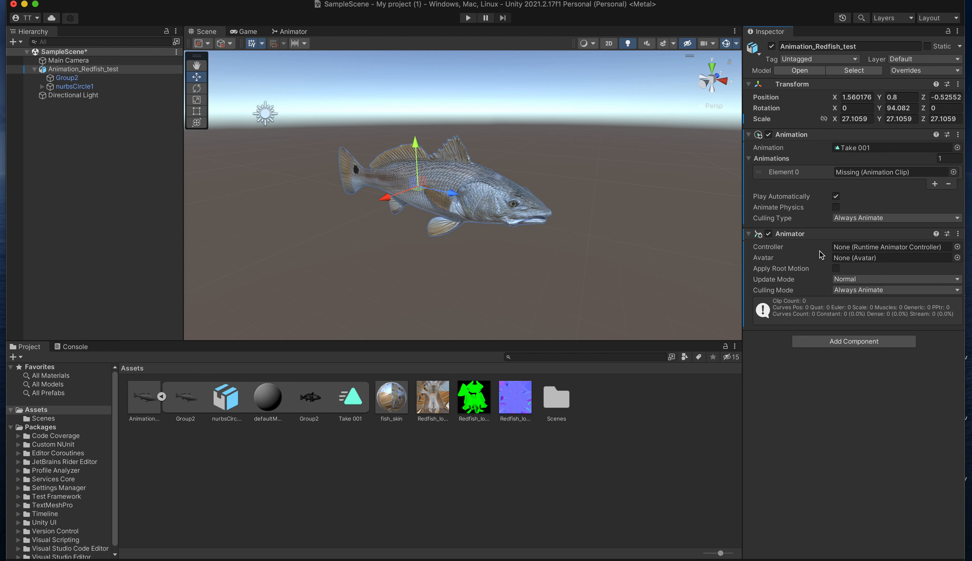
Step: Create an Animator Controller asset with its default name and assign it to the Animator of Animation_Redfish_test
{"action": "left_click", "coordinate": [488, 472]}
{"action": "right_click", "coordinate": [488, 472]}
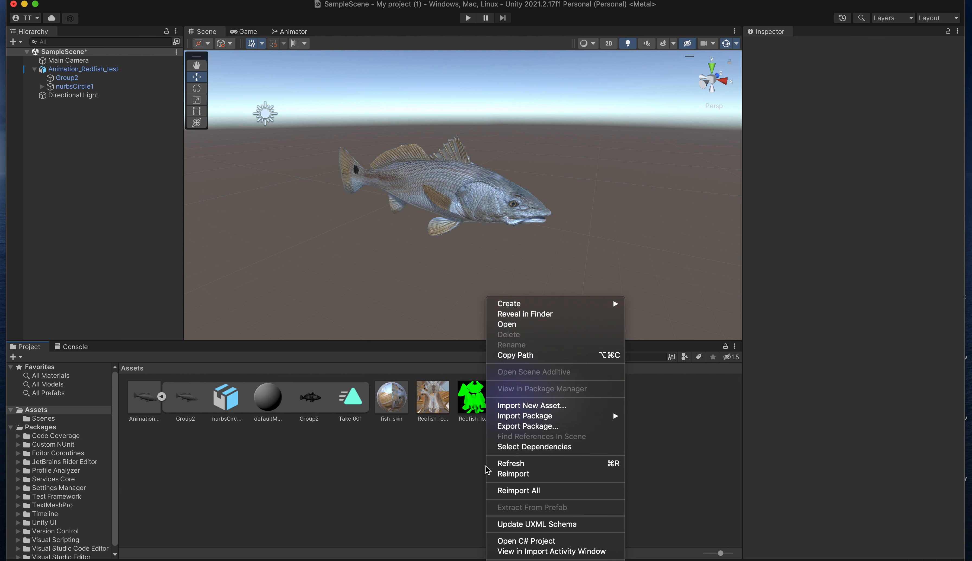
{"action": "mouse_move", "coordinate": [548, 305]}
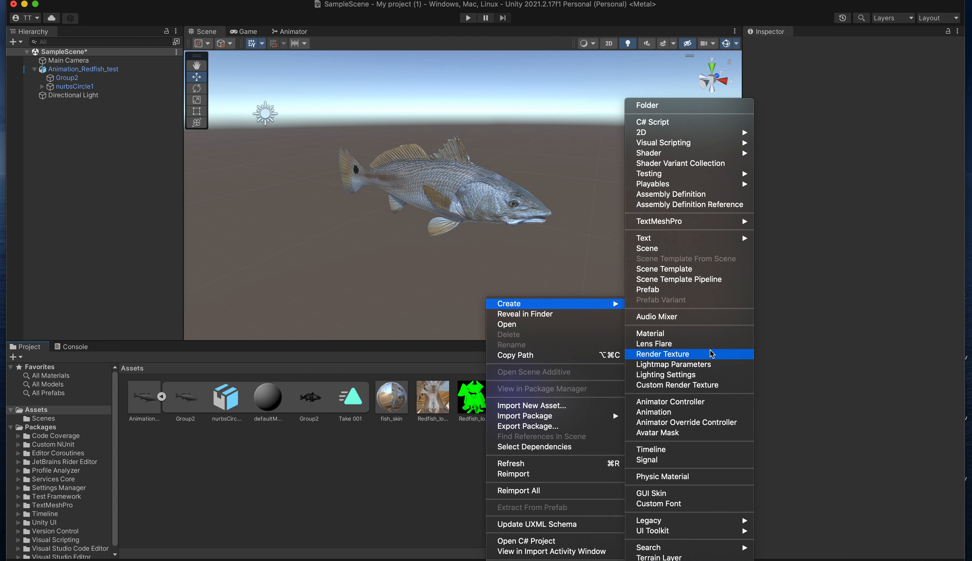
{"action": "left_click", "coordinate": [698, 402]}
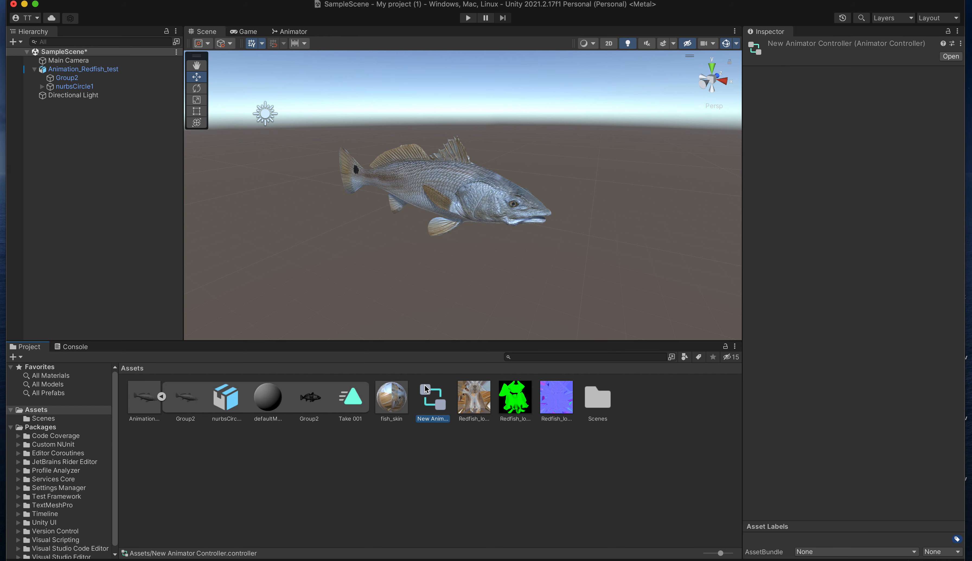
{"action": "left_click", "coordinate": [502, 188]}
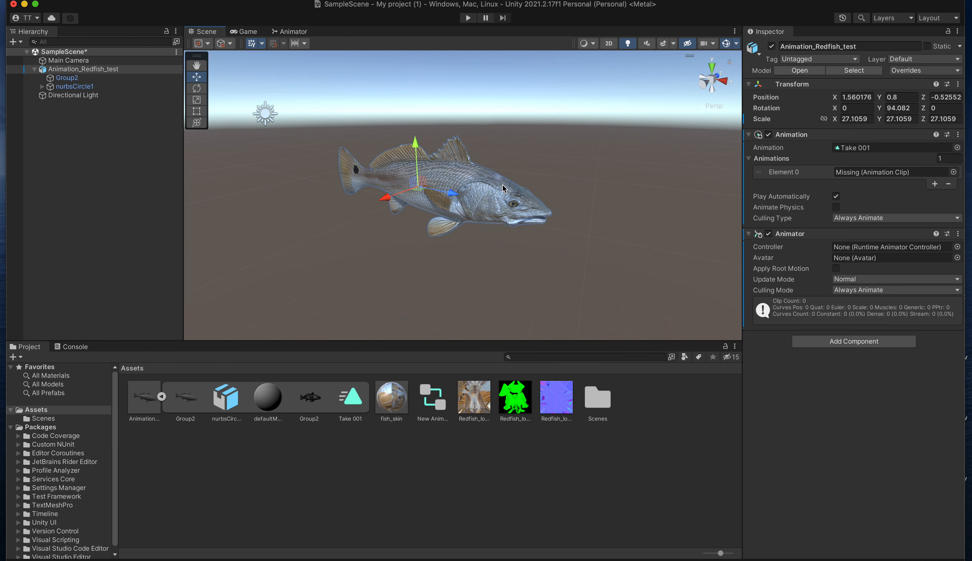
{"action": "left_click_drag", "start_coordinate": [435, 385], "coordinate": [851, 248]}
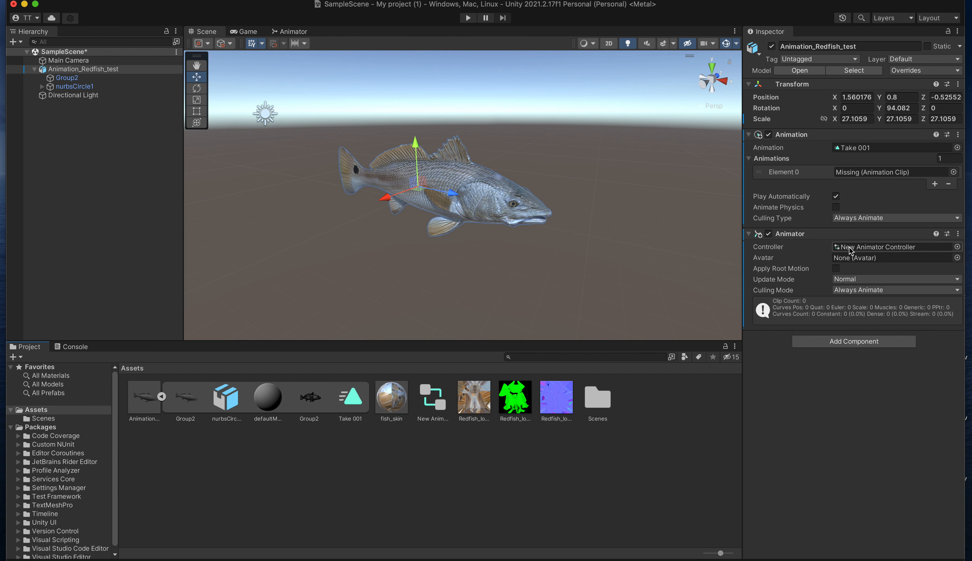
Step: Add the Take 001 clip as the default state in the new animator controller and return to the scene view
{"action": "double_click", "coordinate": [850, 248]}
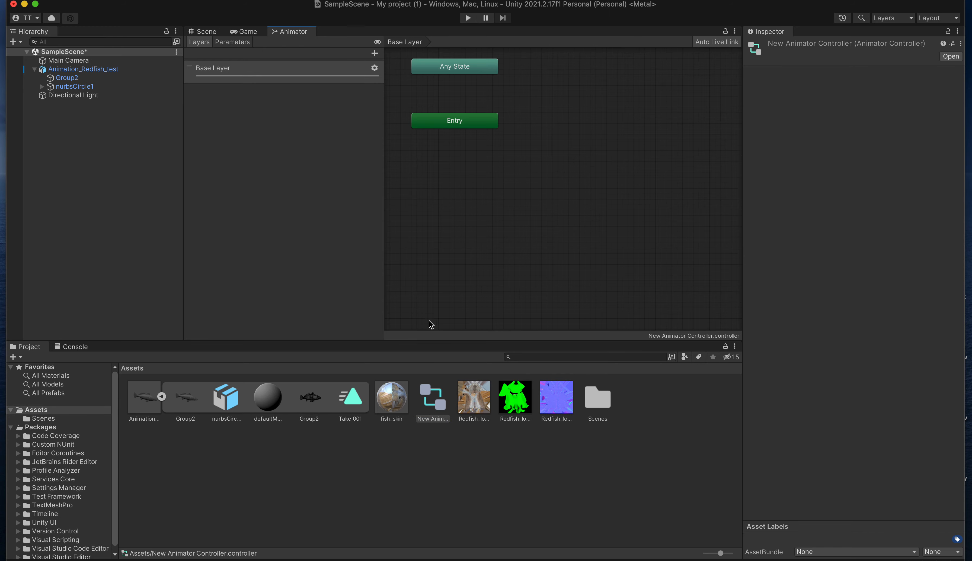
{"action": "left_click_drag", "start_coordinate": [353, 400], "coordinate": [593, 96]}
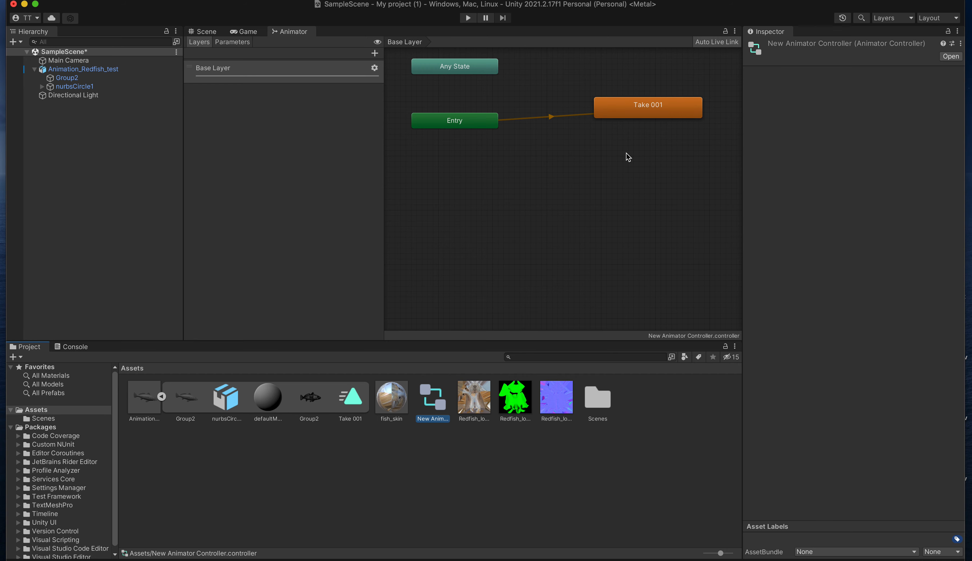
{"action": "left_click", "coordinate": [216, 34]}
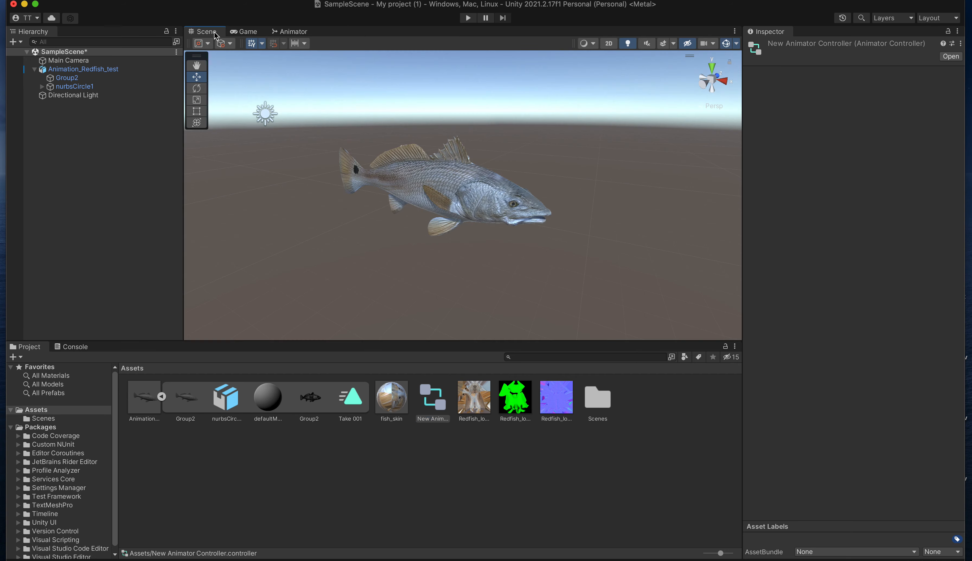
Step: Examine the sub-assets of the redfish model and its animation import settings
{"action": "left_click", "coordinate": [343, 402]}
{"action": "left_click", "coordinate": [310, 398]}
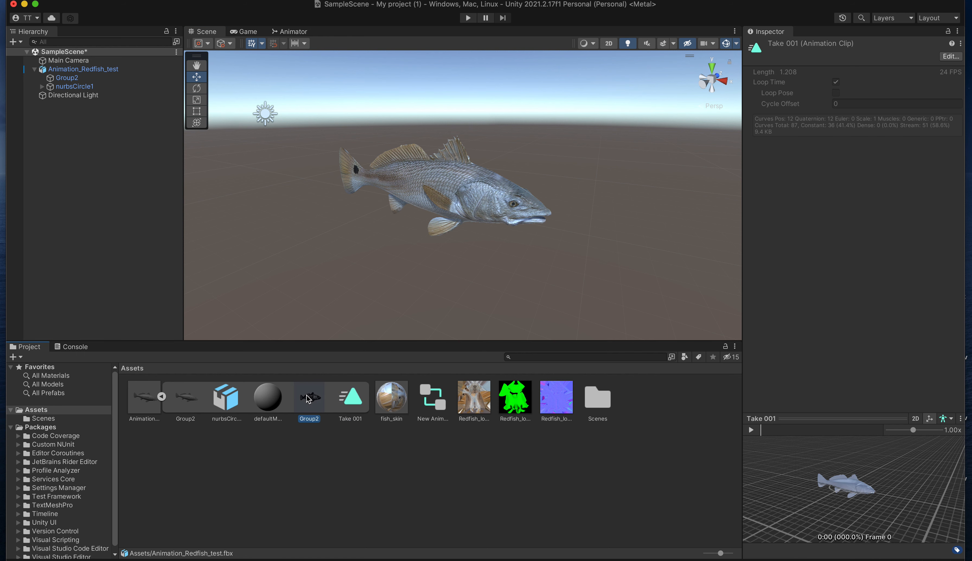
{"action": "left_click", "coordinate": [274, 400]}
{"action": "left_click", "coordinate": [230, 402]}
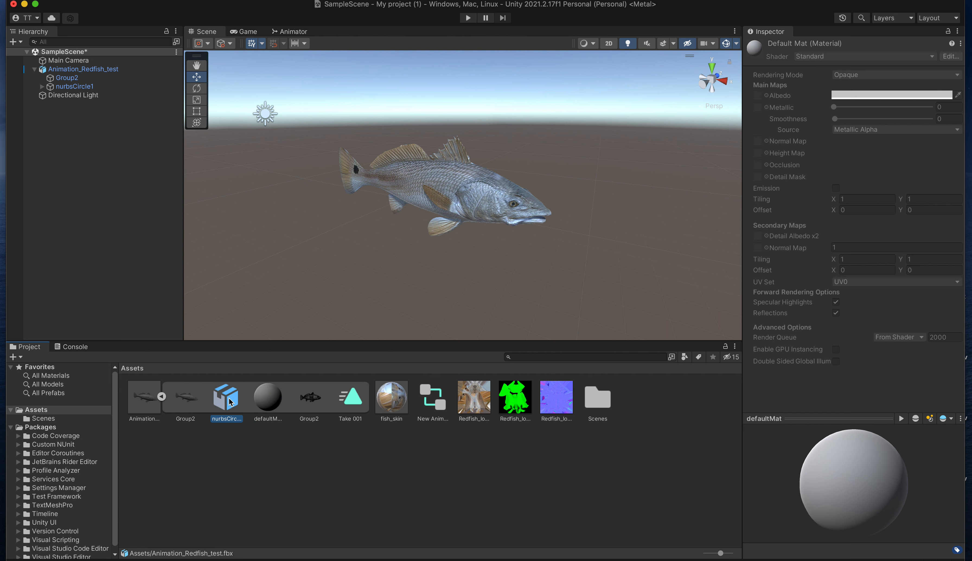
{"action": "left_click", "coordinate": [190, 399]}
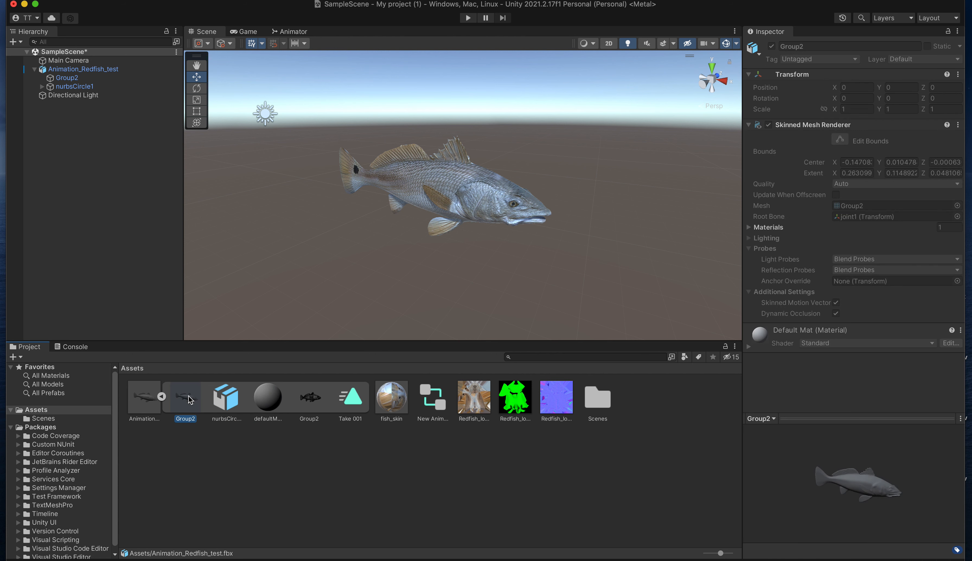
{"action": "left_click", "coordinate": [157, 400]}
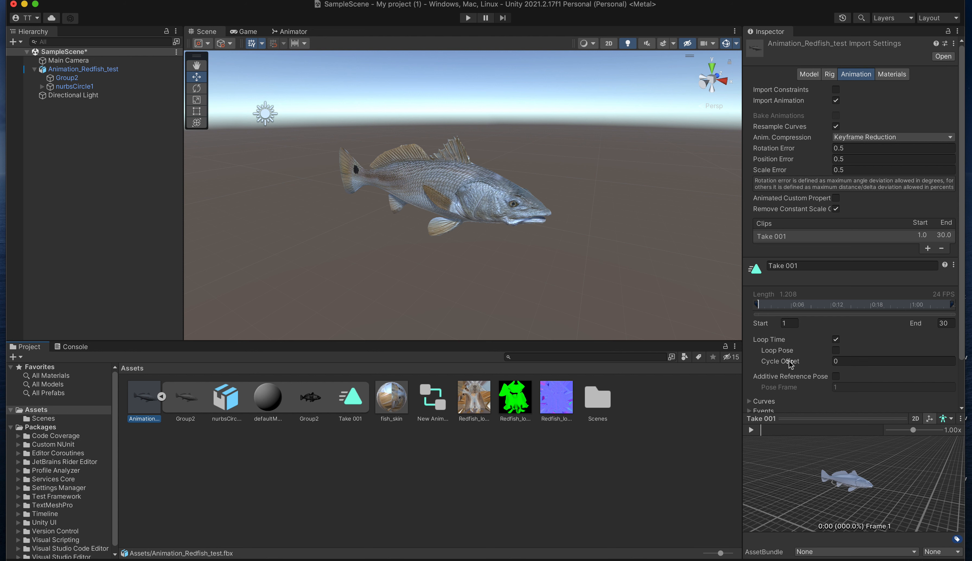
Step: Toggle Loop Time off and back on for Take 001, and play-test the scene to check the fish's animation
{"action": "left_click", "coordinate": [835, 340]}
{"action": "left_click", "coordinate": [835, 341]}
{"action": "left_click", "coordinate": [468, 19]}
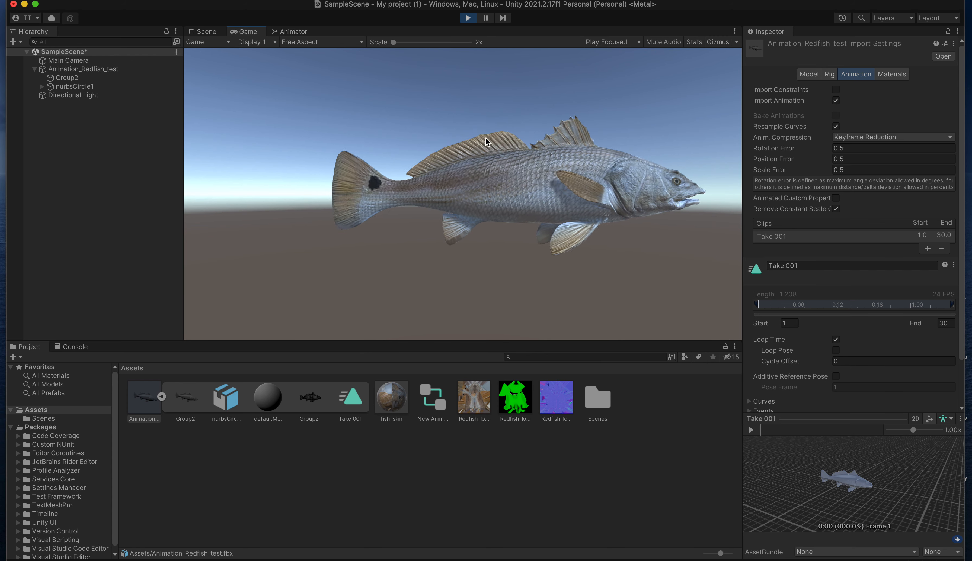
{"action": "left_click", "coordinate": [468, 17]}
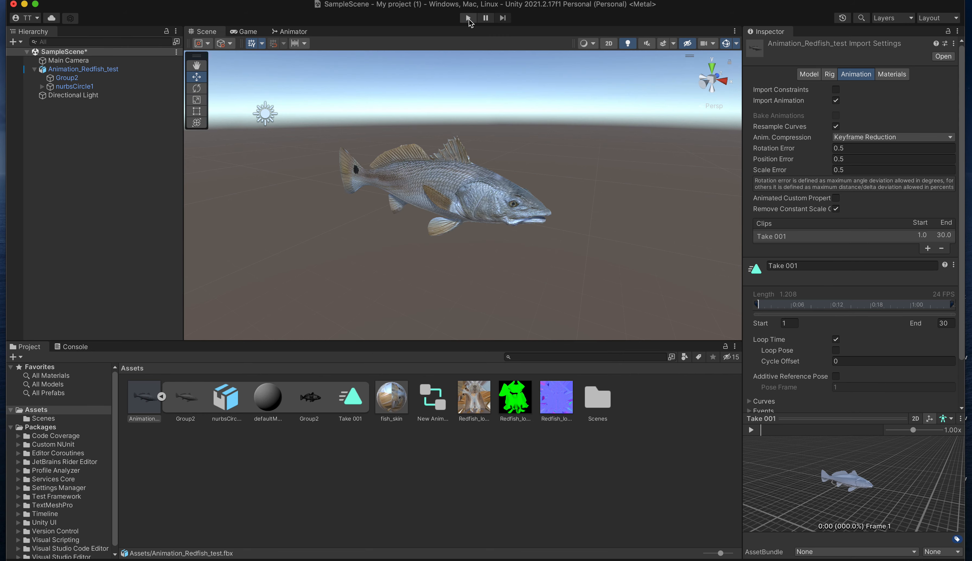